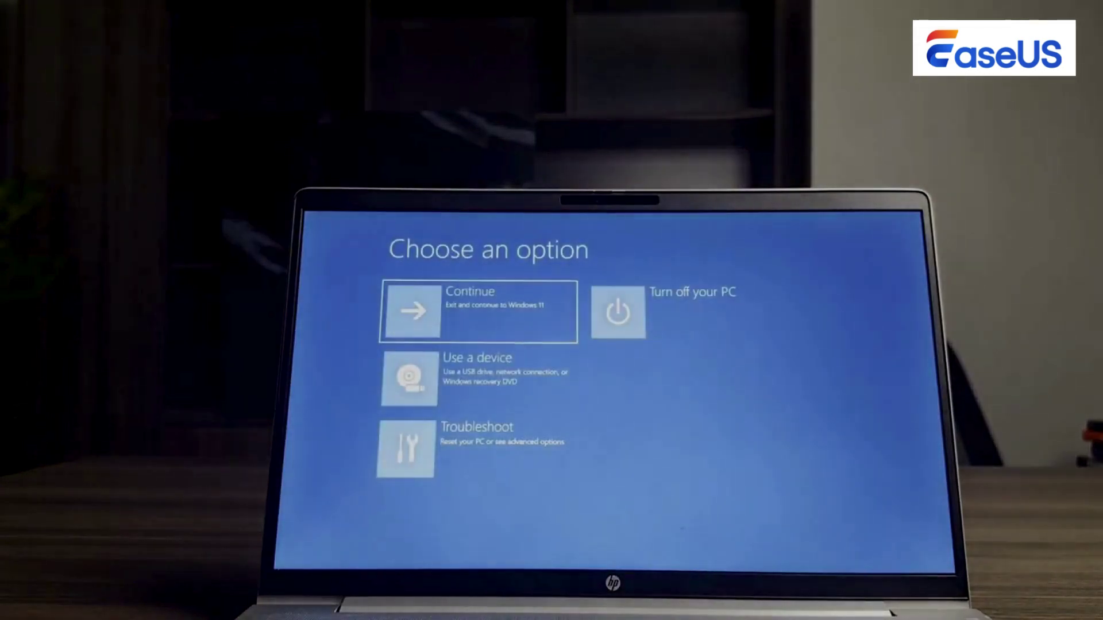
# - Go through Troubleshoot and Advanced options to launch the recovery Command Prompt
pyautogui.click(474, 448)
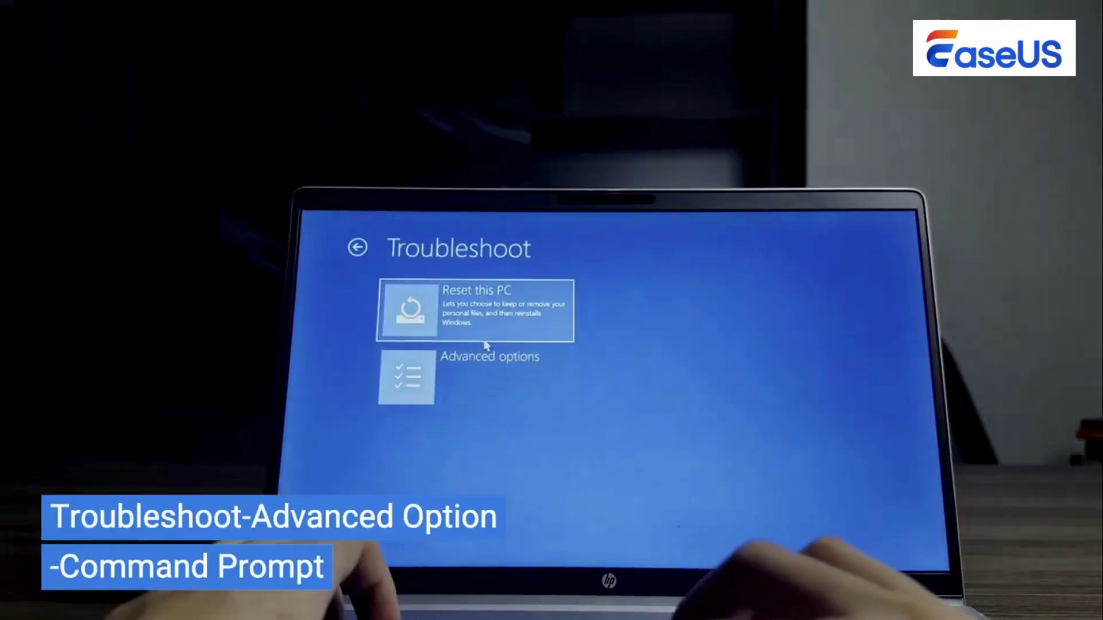
pyautogui.click(480, 368)
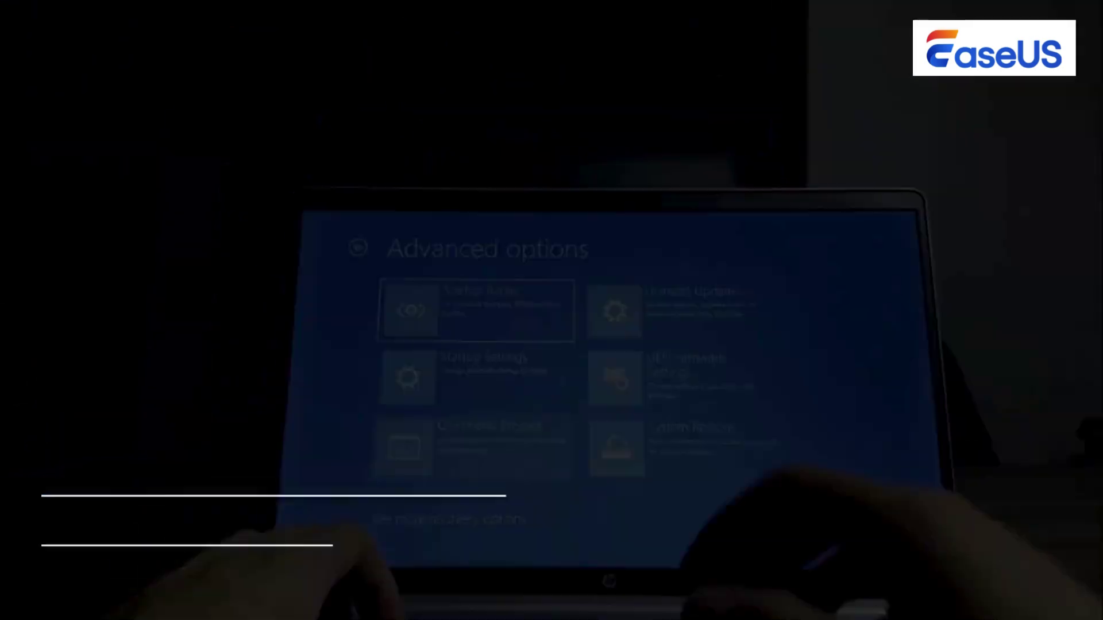
pyautogui.write('cd windows')
# - In C:\Windows\System32, rename utilman.exe to utilman1.exe and cmd.exe to utilman.exe, then exit
pyautogui.press('Return')
pyautogui.write('cd system')
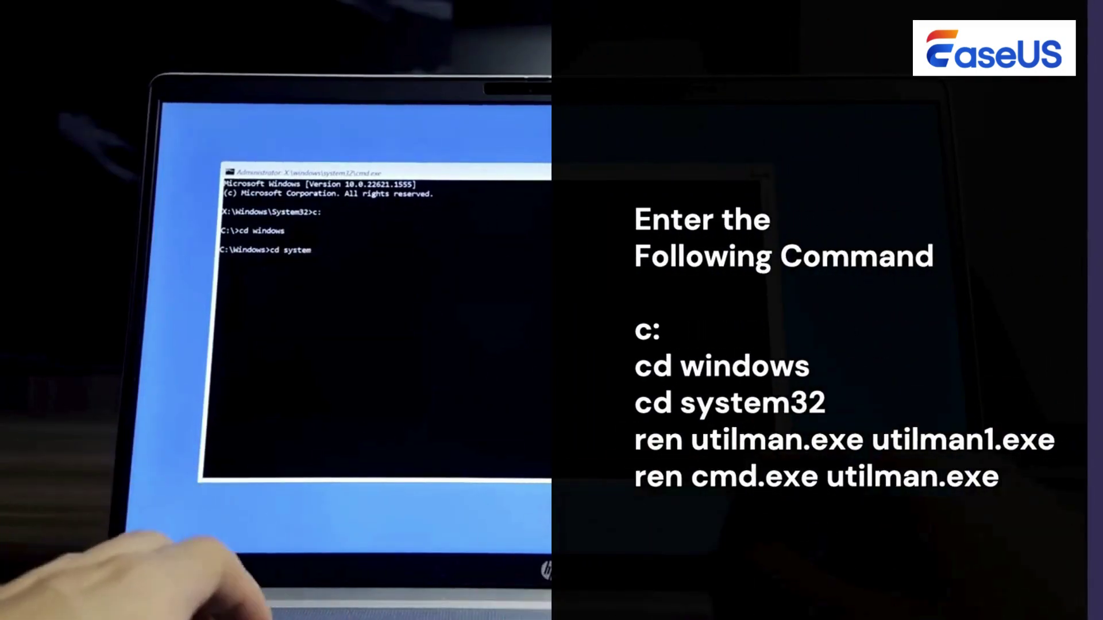
pyautogui.write('32')
pyautogui.press('Return')
pyautogui.write('ren utilman')
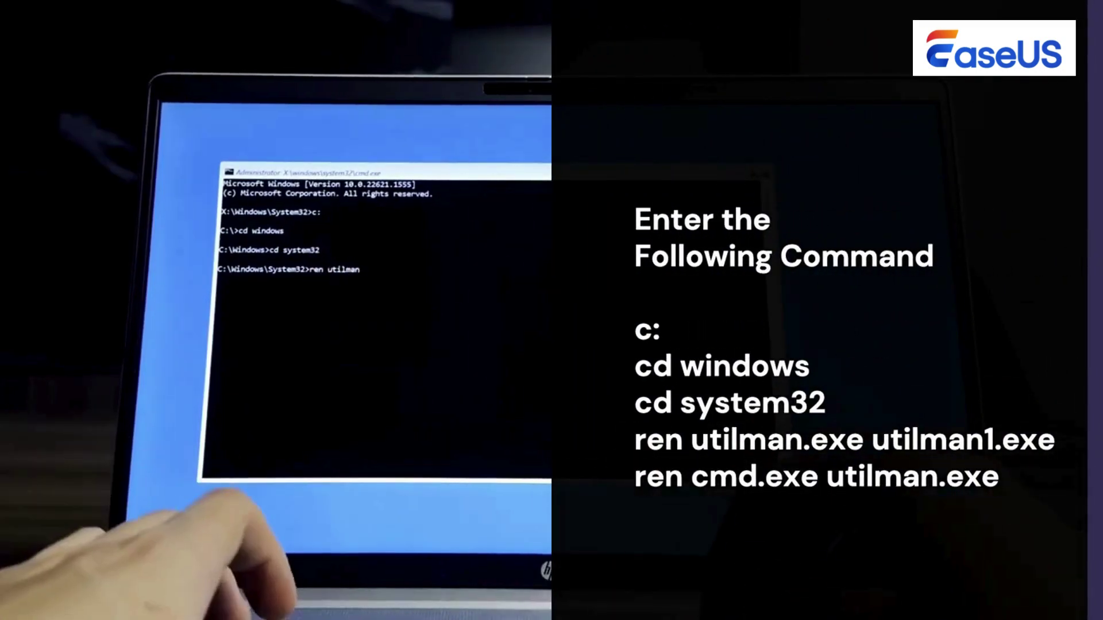
pyautogui.write('.exe utilman1.exe')
pyautogui.press('Return')
pyautogui.write('ren ')
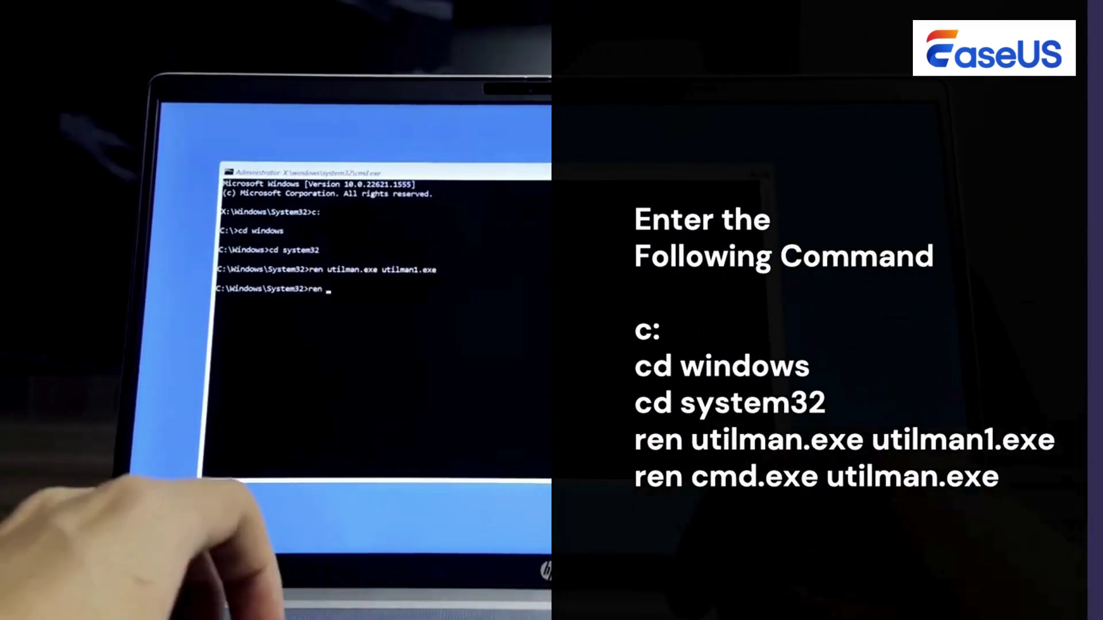
pyautogui.write('cmd.exe utilman.exe')
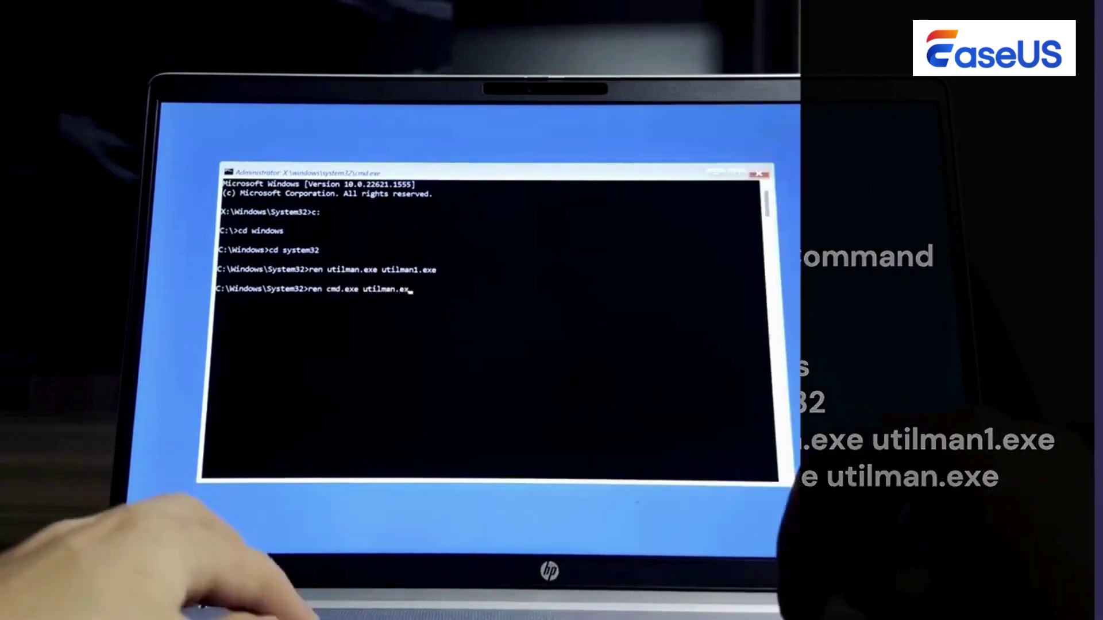
pyautogui.press('Return')
pyautogui.write('exit')
pyautogui.press('Return')
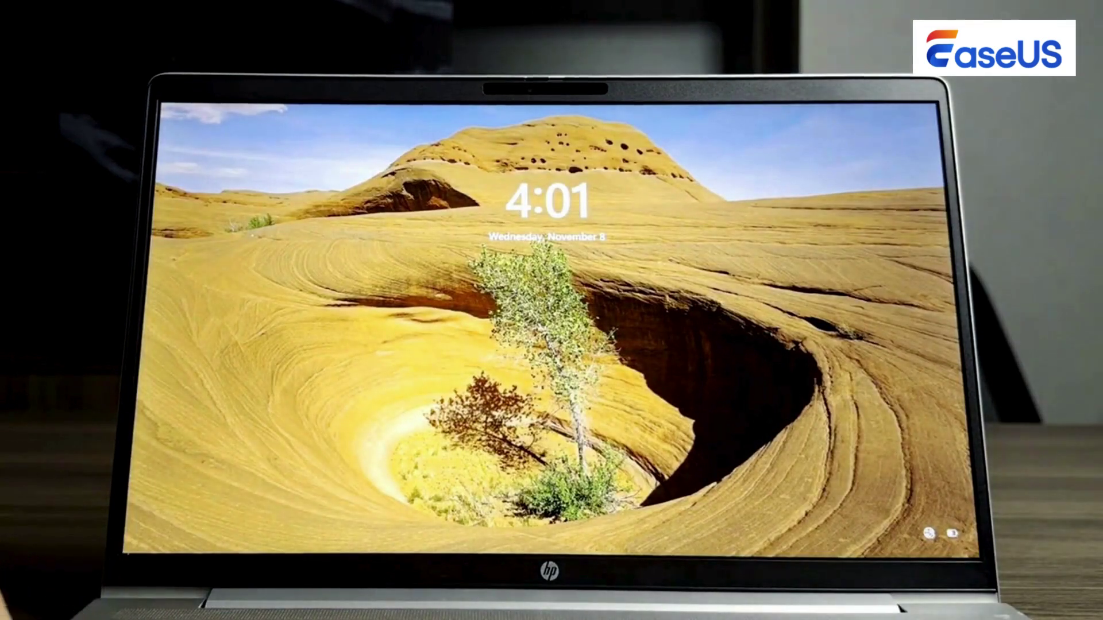
# - Past the lock screen, run 'control userpasswords2' to open User Accounts
pyautogui.press('space')
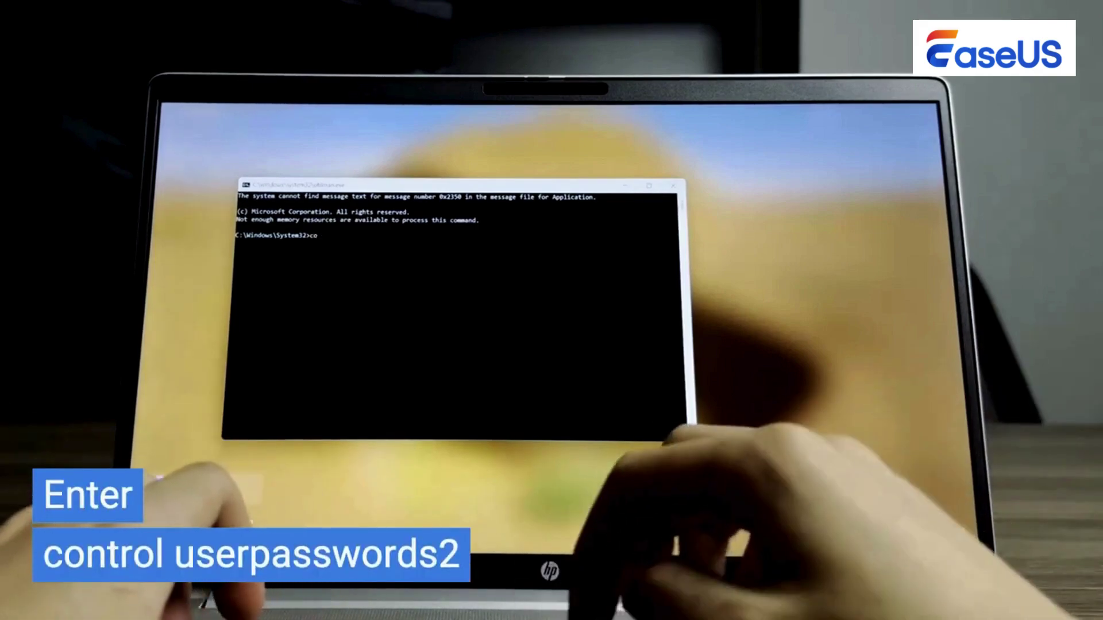
pyautogui.write('control')
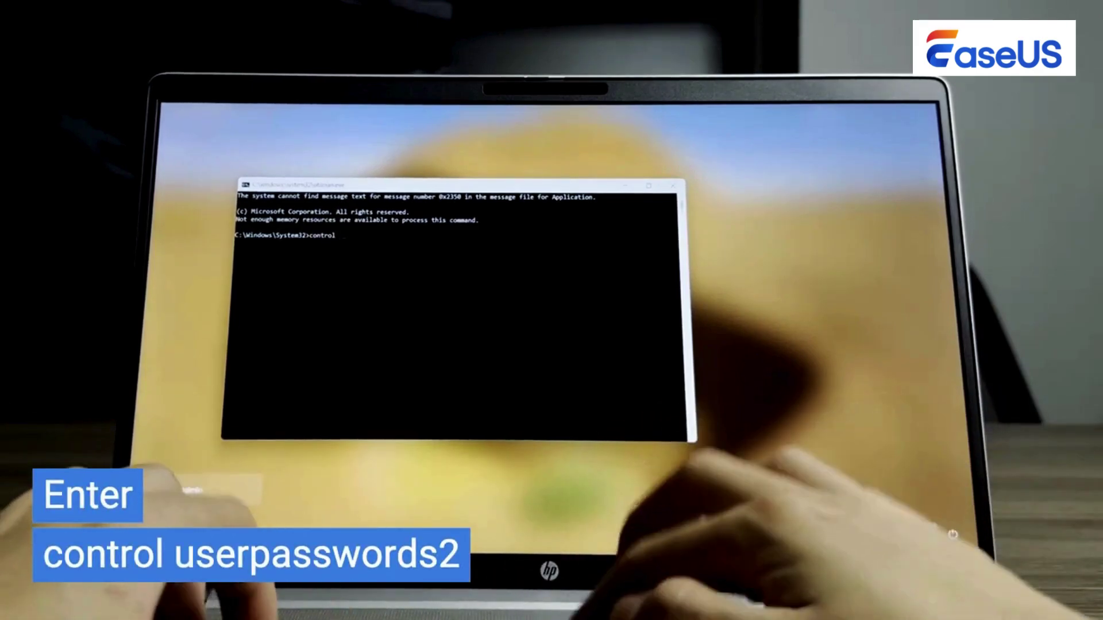
pyautogui.write(' userpas')
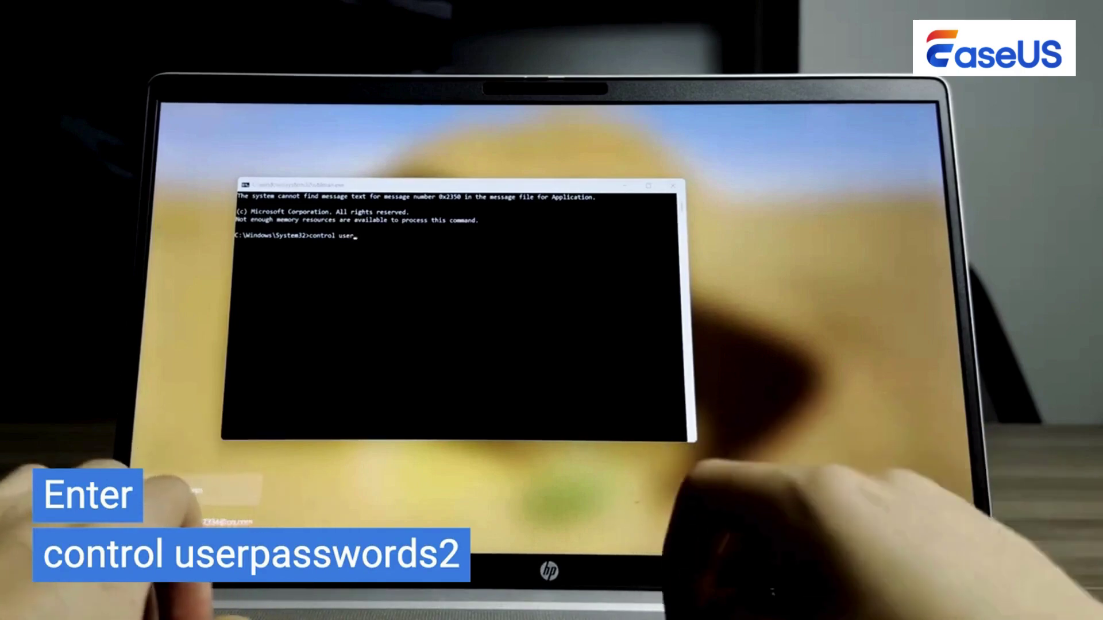
pyautogui.write('swor')
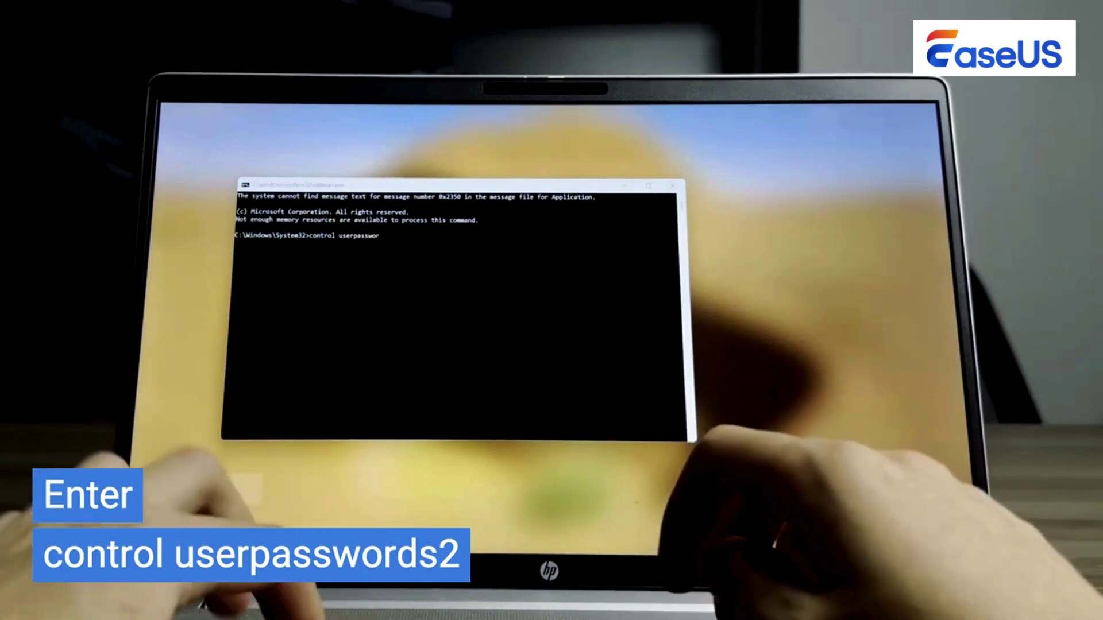
pyautogui.write('ds2')
pyautogui.press('Return')
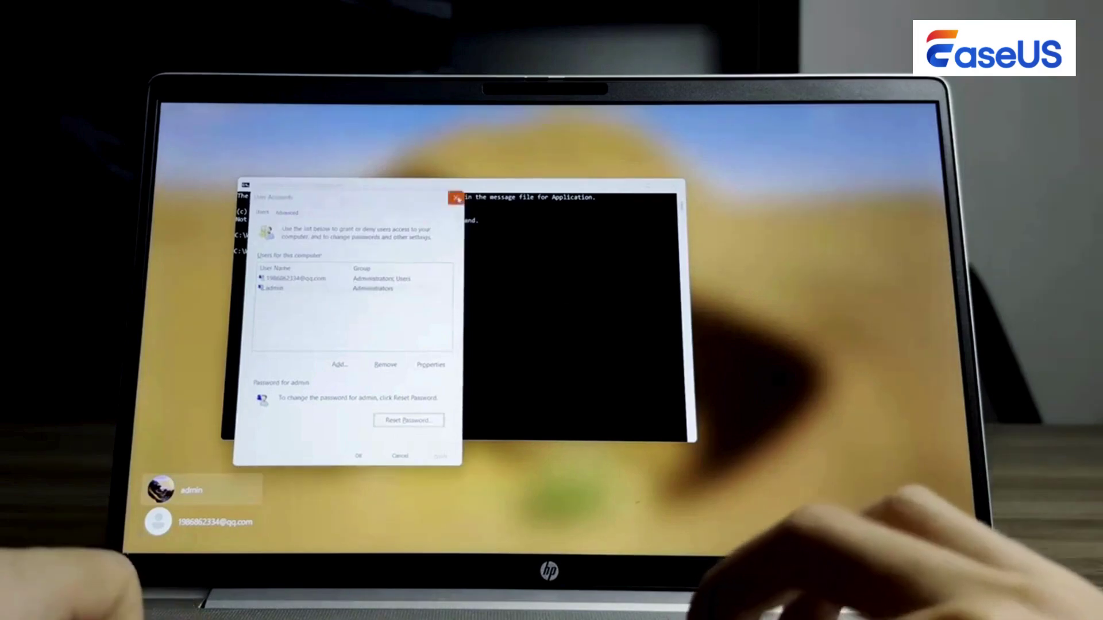
# - Confirm a blank password for admin, close User Accounts, and start signing in without a password
pyautogui.click(455, 197)
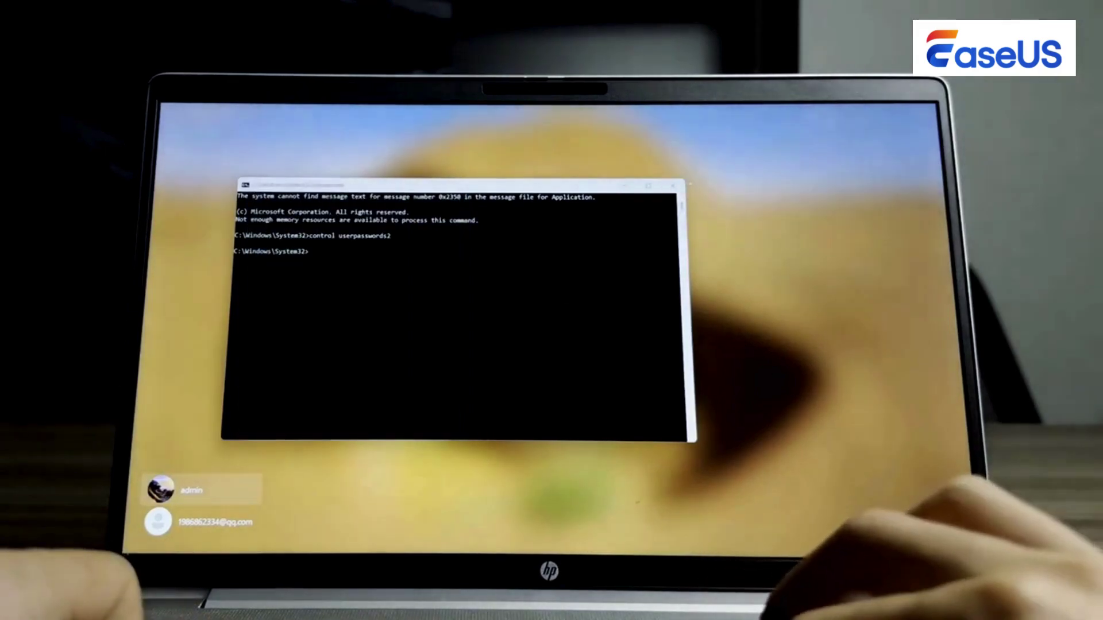
pyautogui.click(678, 187)
pyautogui.click(536, 348)
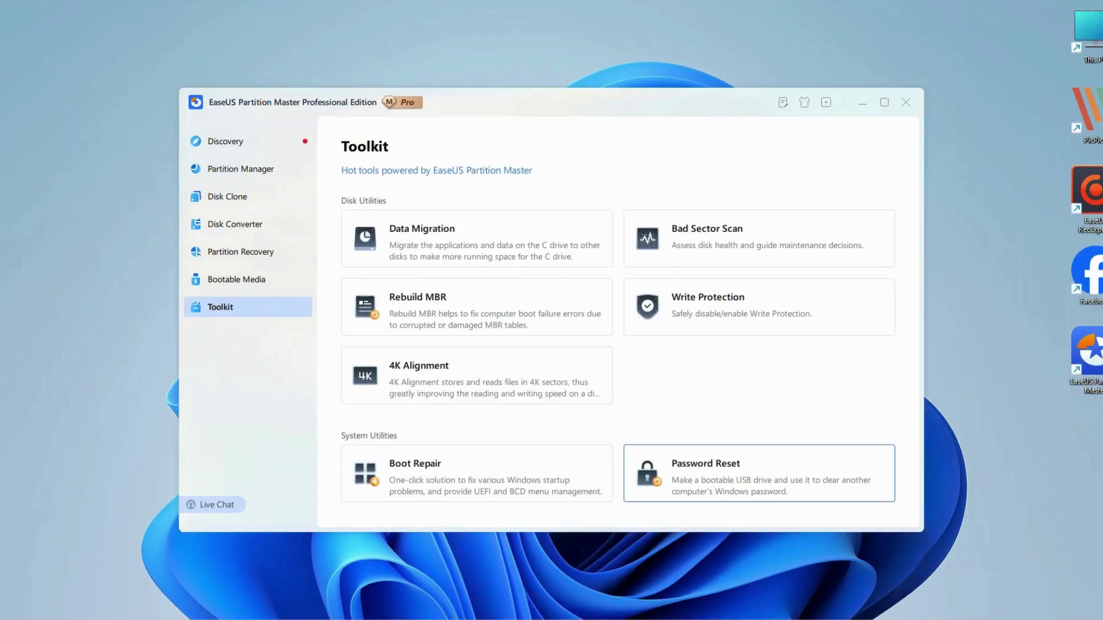
# - Create bootable Password Reset media on the Kingston USB drive, accepting the erase warning
pyautogui.click(759, 473)
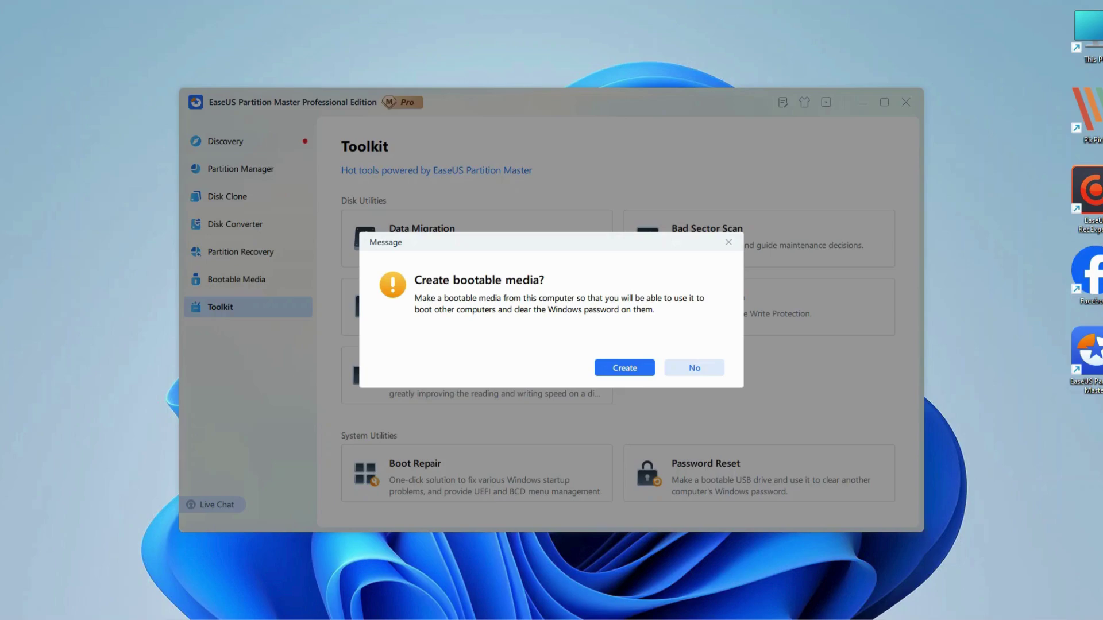
pyautogui.press('Return')
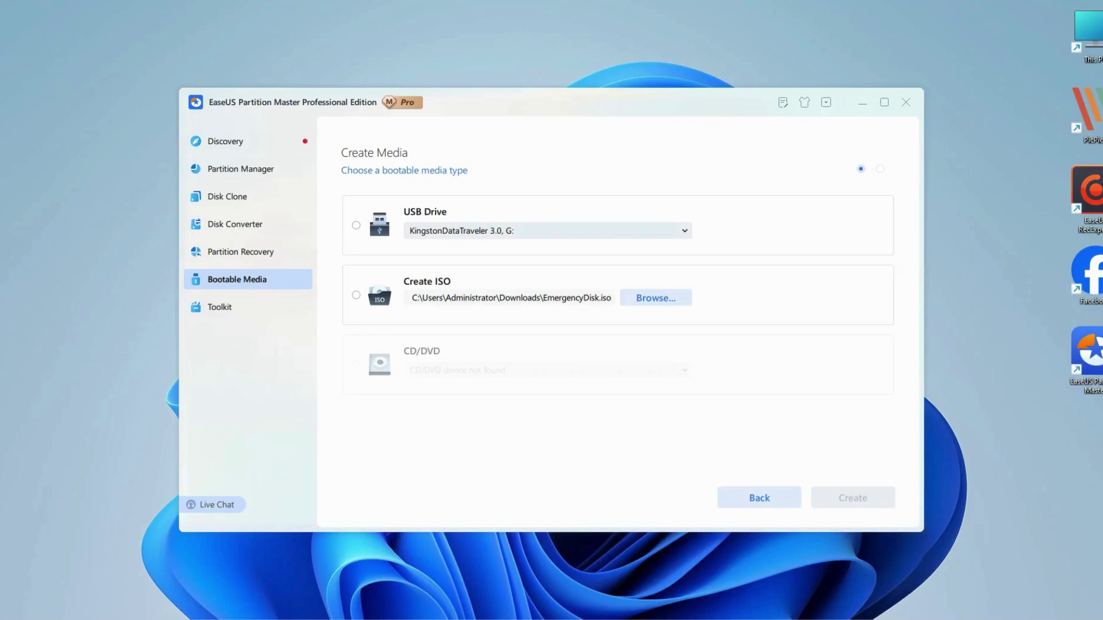
pyautogui.hotkey('alt', 'Down')
pyautogui.press('Return')
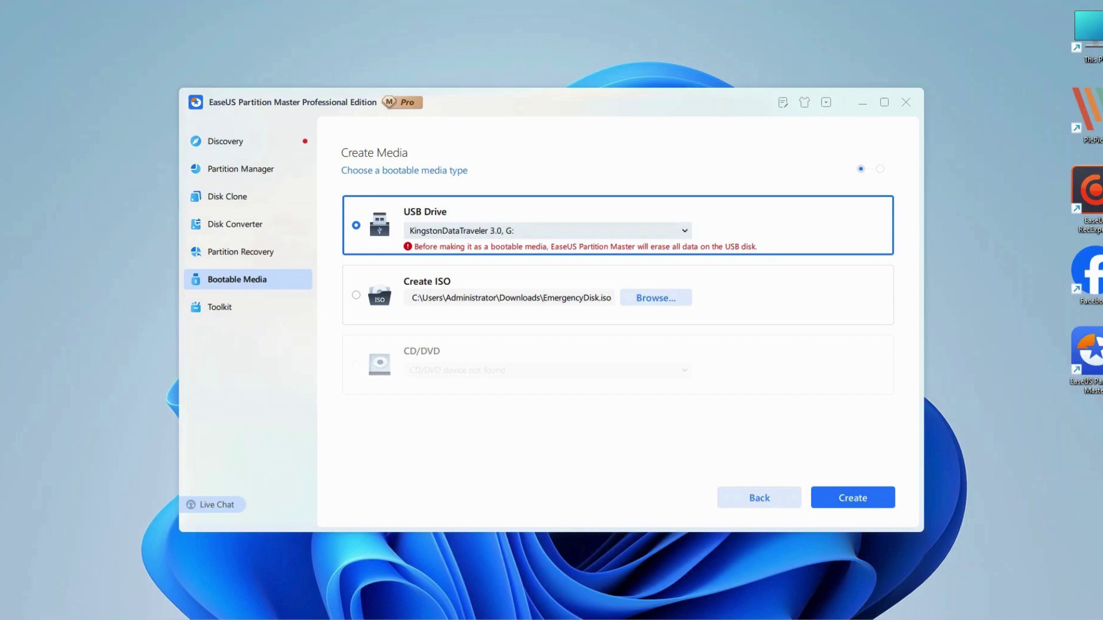
pyautogui.press('Return')
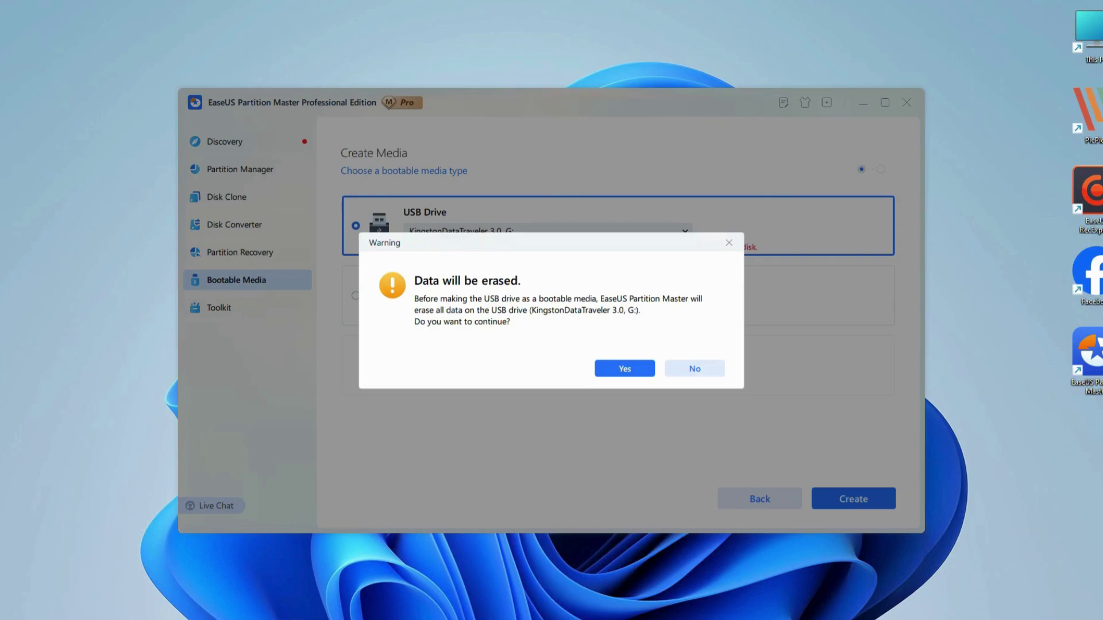
pyautogui.press('Return')
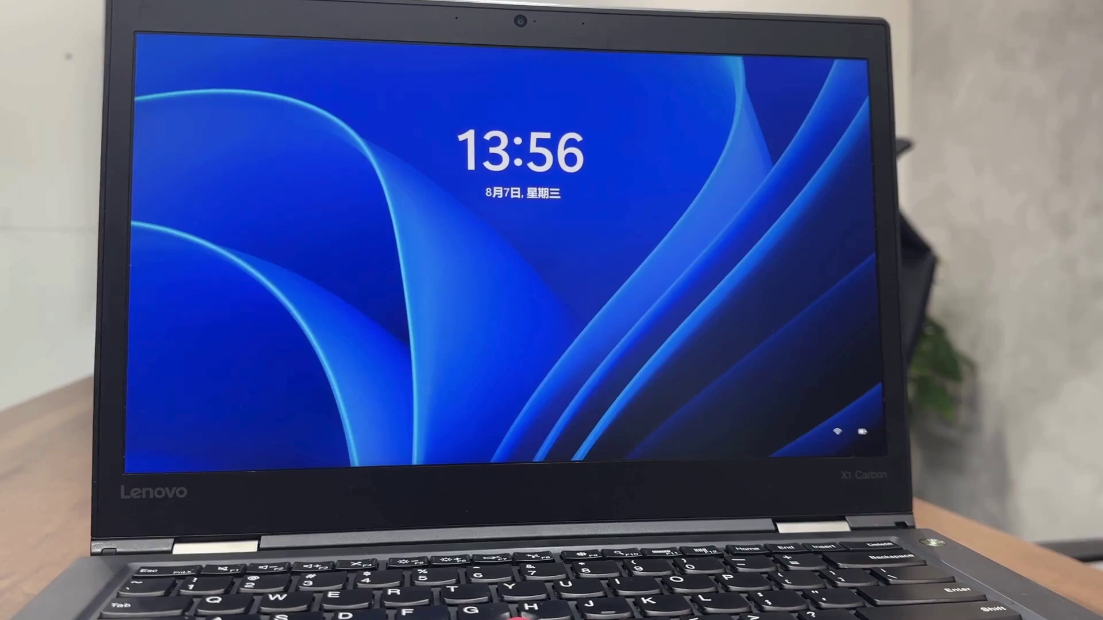
# - Restart the locked laptop anyway and press F12 to reach the Boot Menu
pyautogui.press('Return')
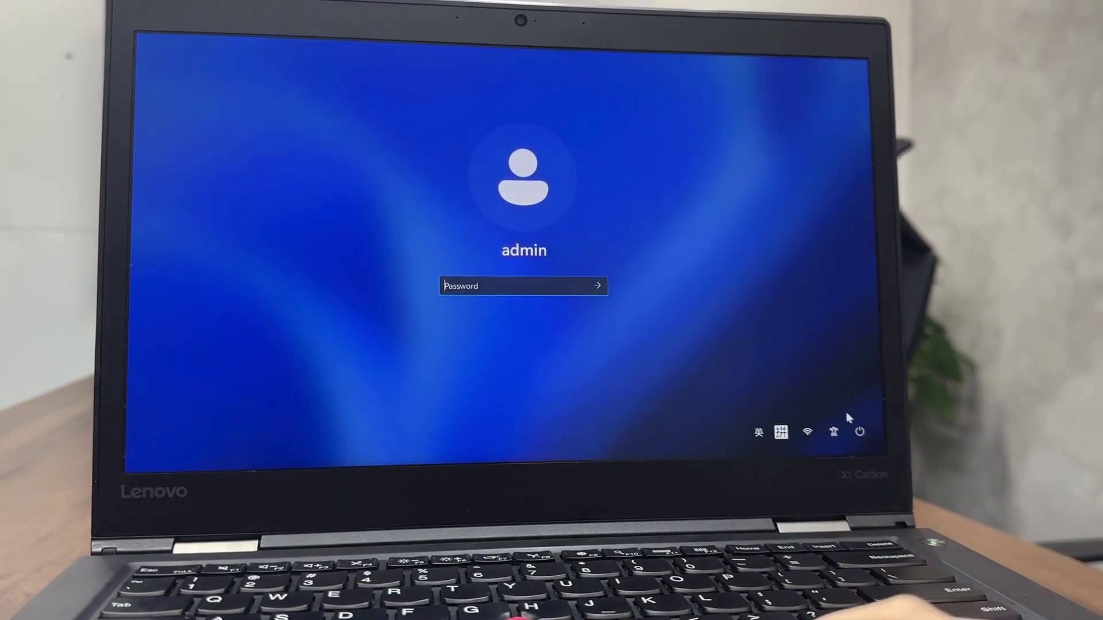
pyautogui.click(858, 428)
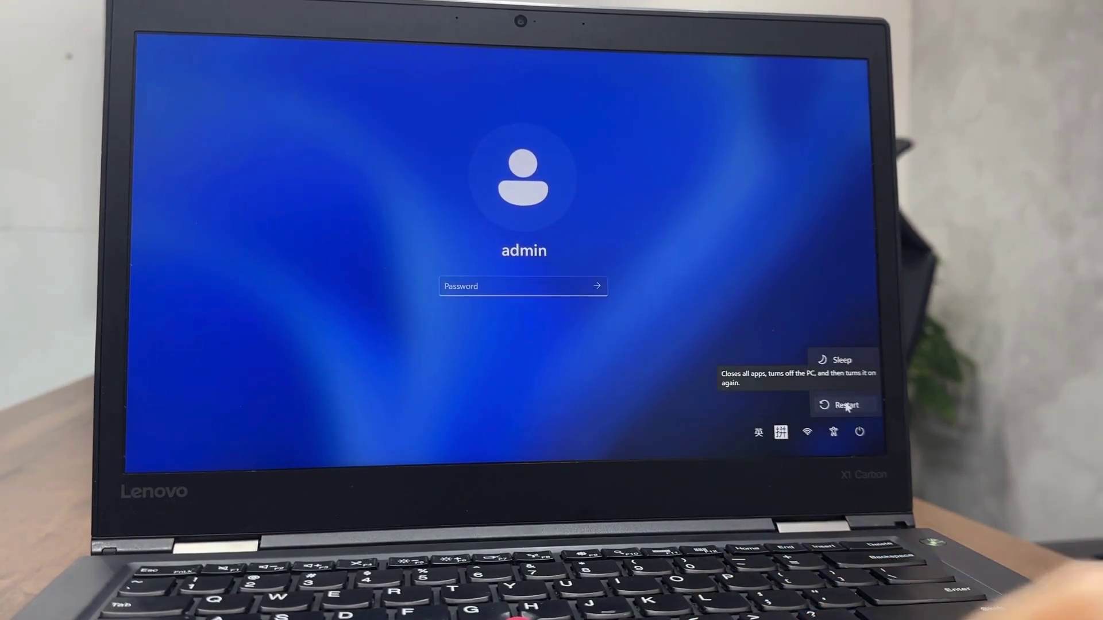
pyautogui.click(847, 406)
pyautogui.click(844, 402)
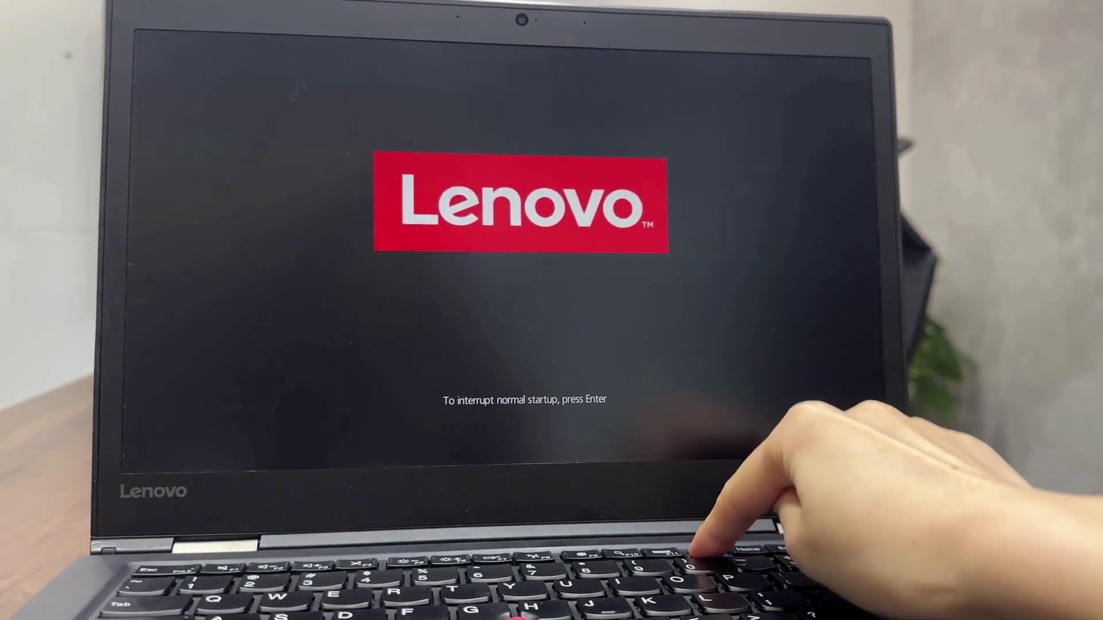
pyautogui.press('F12')
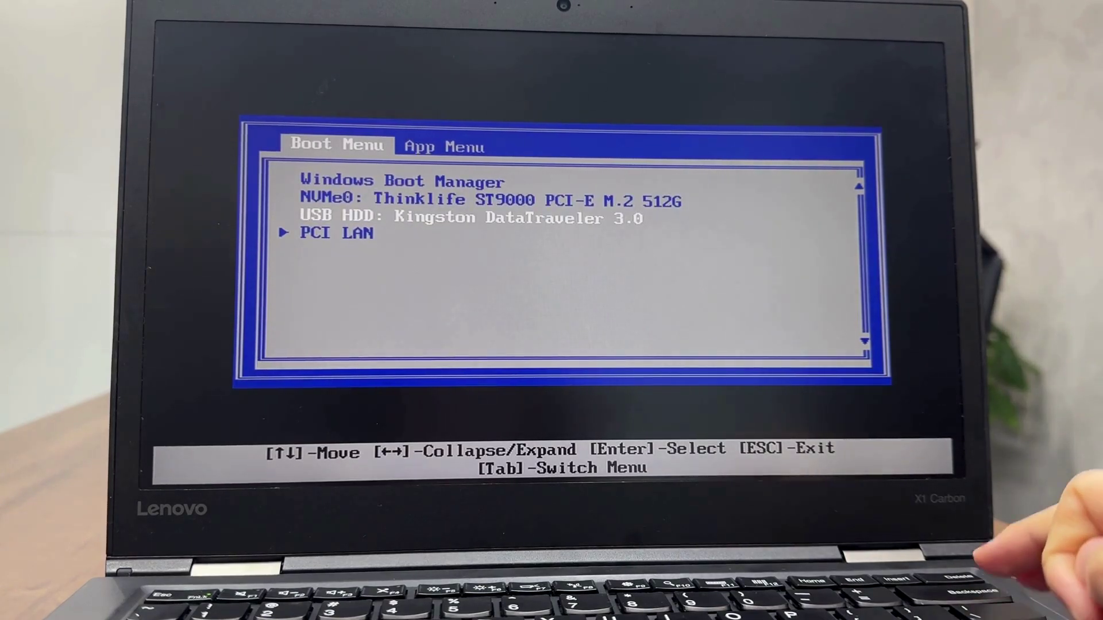
# - Boot from the Kingston USB drive and launch the Toolkit's Password Reset tool
pyautogui.press('Return')
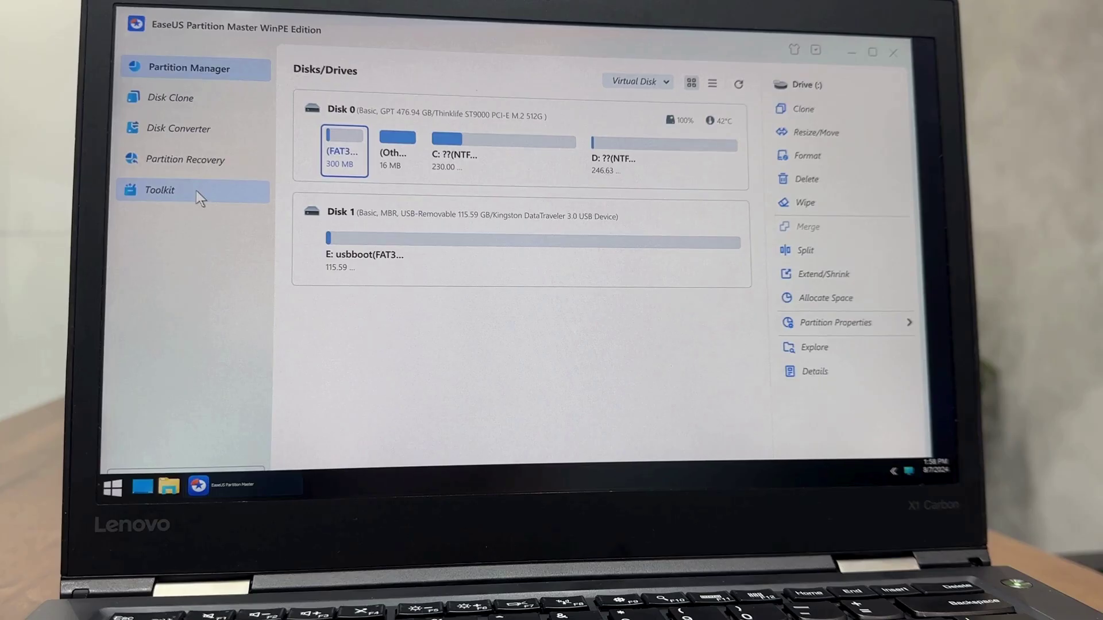
pyautogui.click(190, 195)
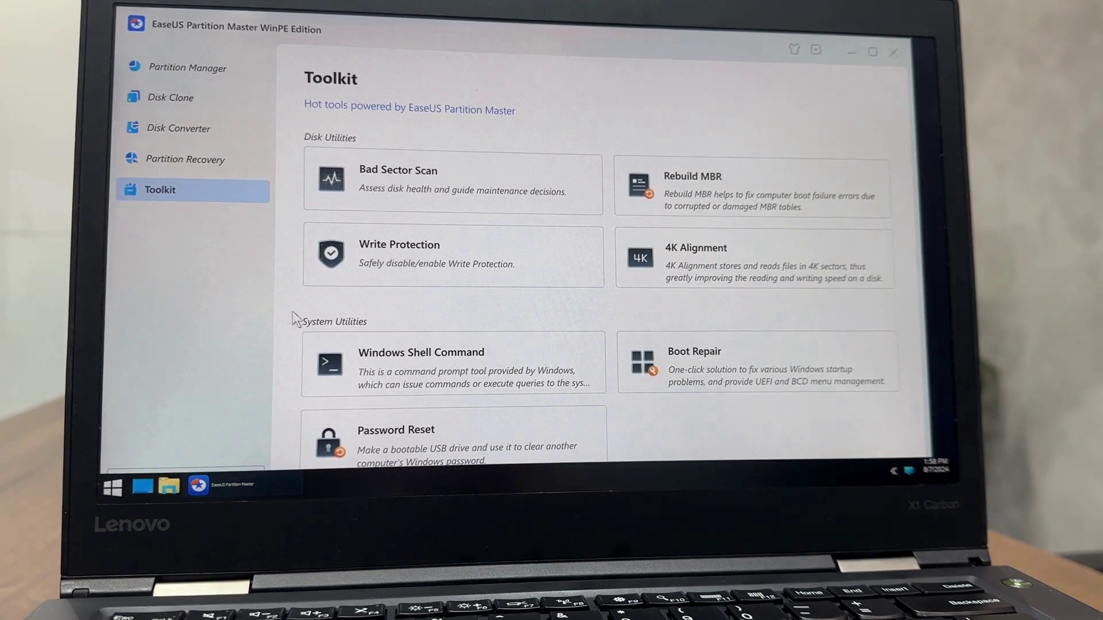
pyautogui.click(416, 430)
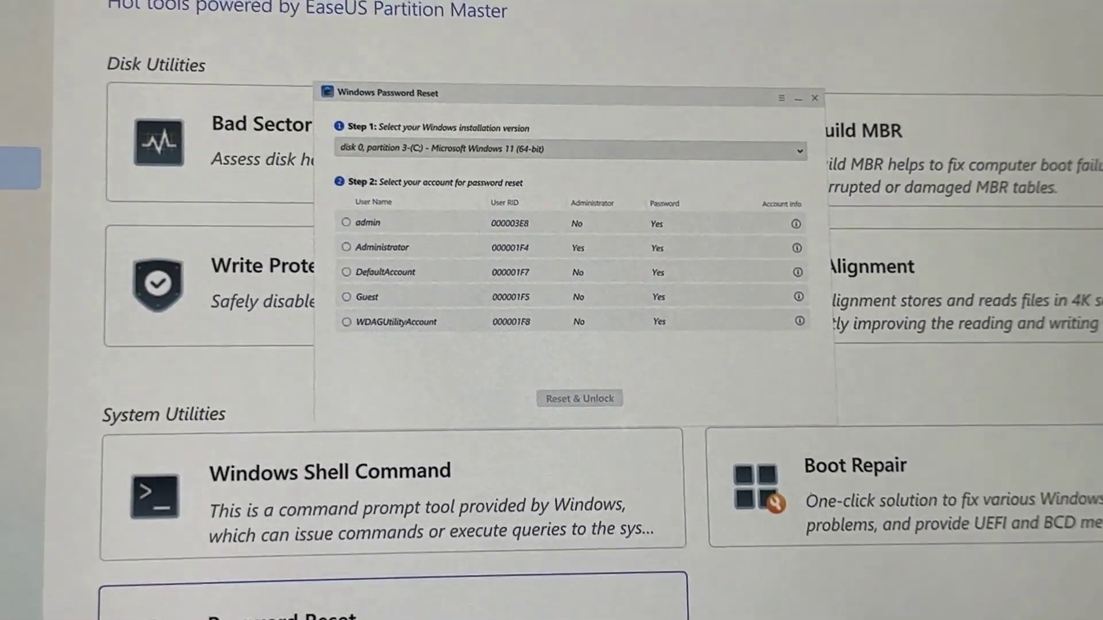
# - Select the admin account and request Reset & Unlock
pyautogui.click(781, 98)
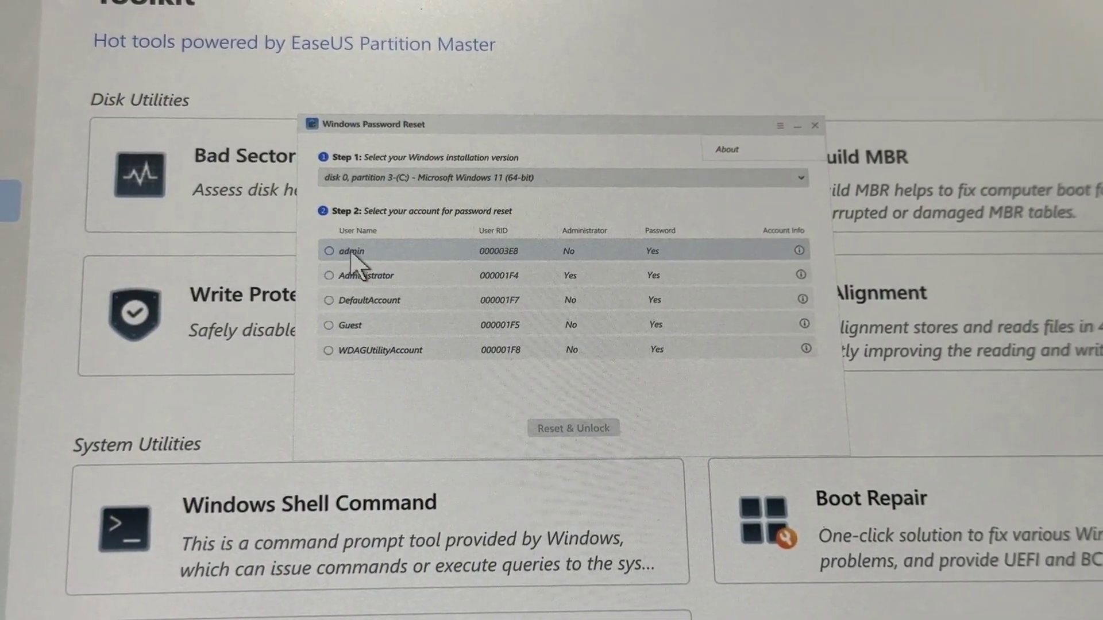
pyautogui.click(346, 251)
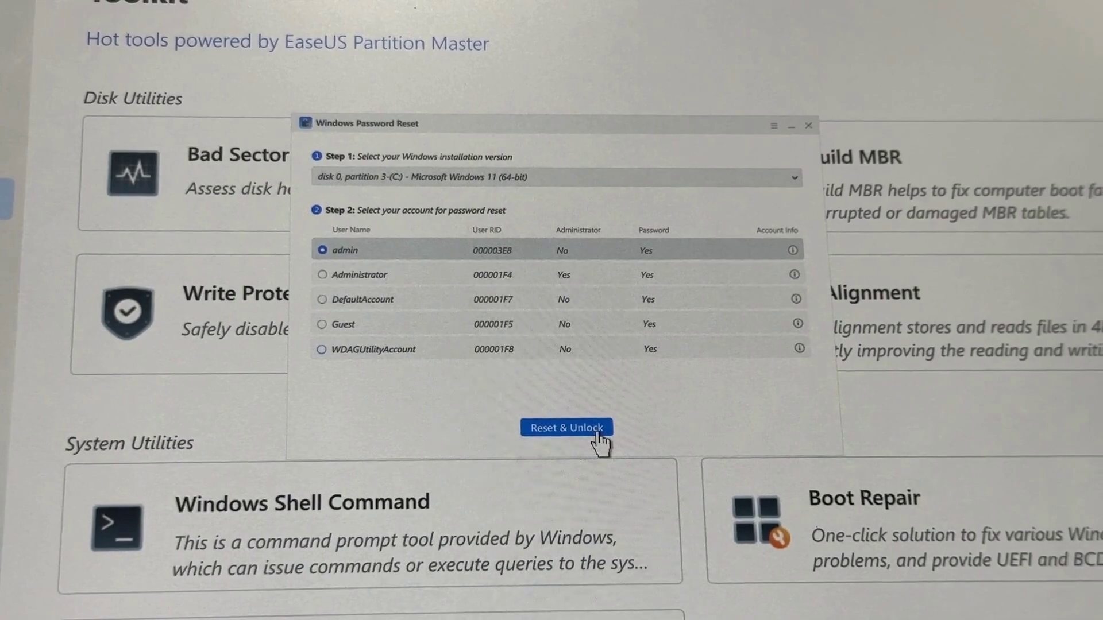
pyautogui.click(593, 429)
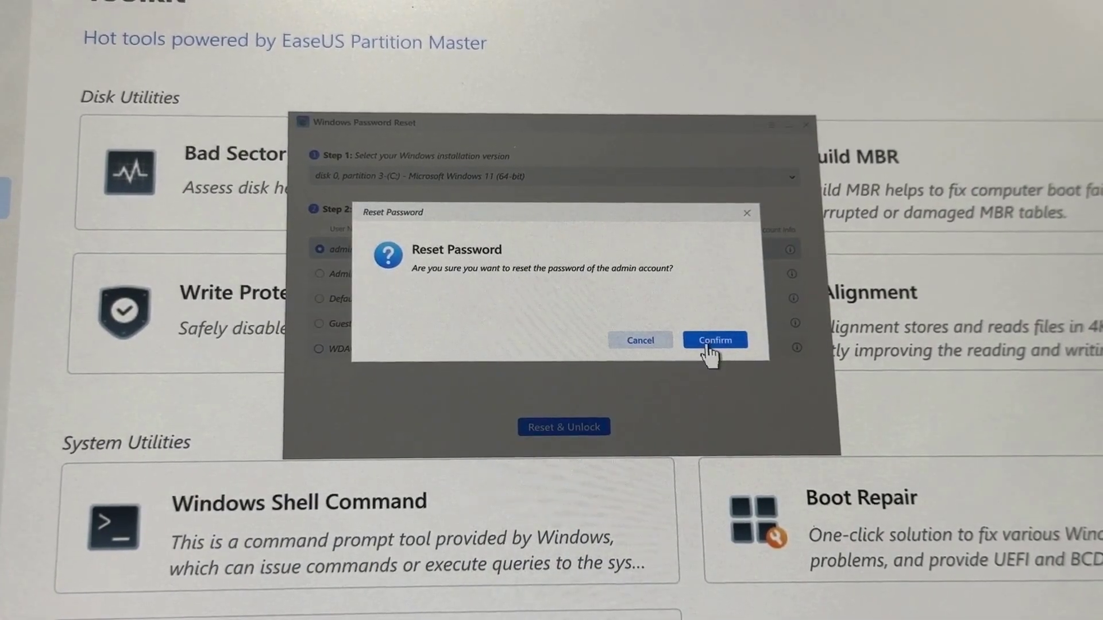